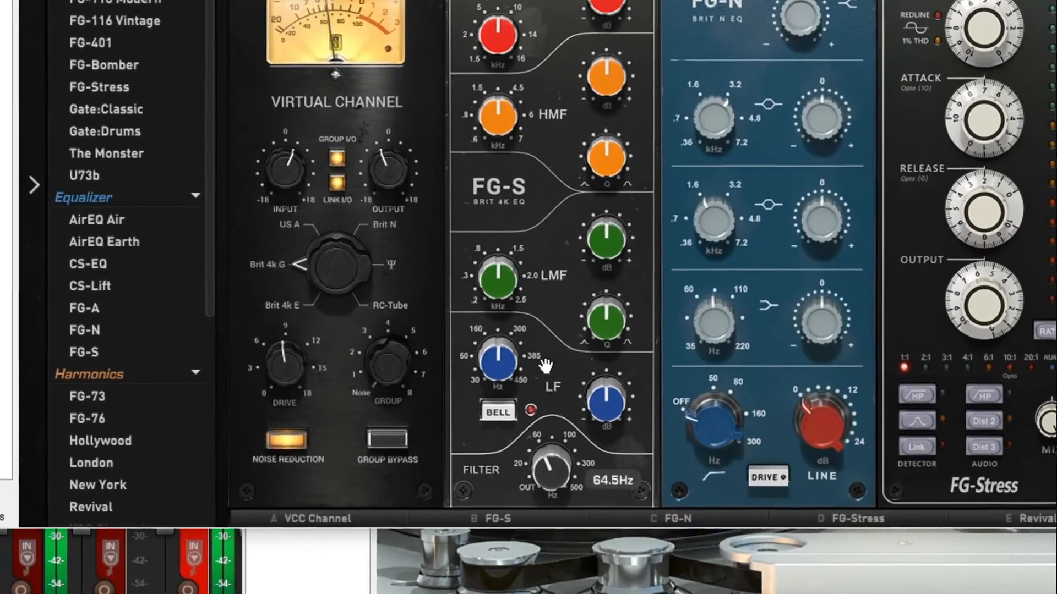
# Sweep the FG-S high-pass filter during playback, settle it at about 75.6 Hz, and stop playback.
pyautogui.moveTo(526, 123); pyautogui.dragTo(506, 251)
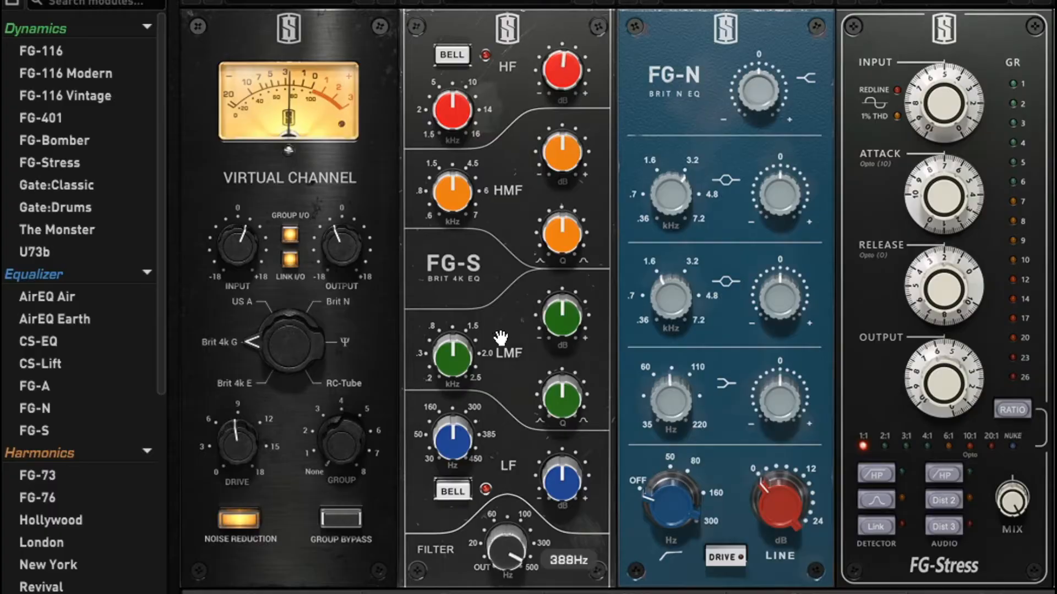
pyautogui.moveTo(490, 413)
pyautogui.mouseDown()
pyautogui.moveTo(498, 460)
pyautogui.moveTo(488, 469)
pyautogui.moveTo(490, 427)
pyautogui.moveTo(476, 541)
pyautogui.moveTo(483, 411)
pyautogui.moveTo(487, 420)
pyautogui.mouseUp()
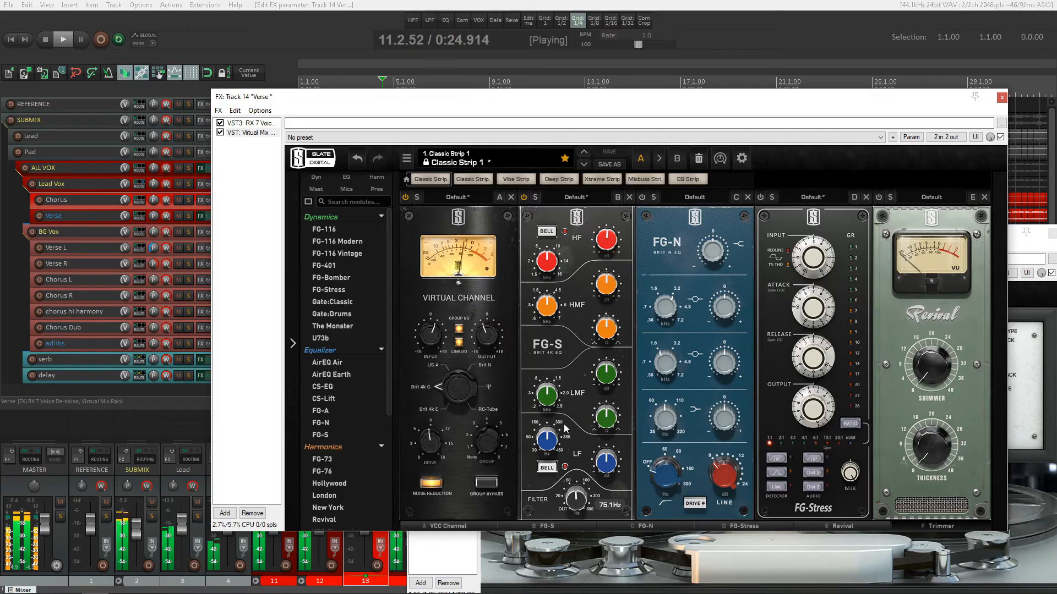
pyautogui.moveTo(564, 428); pyautogui.dragTo(564, 426)
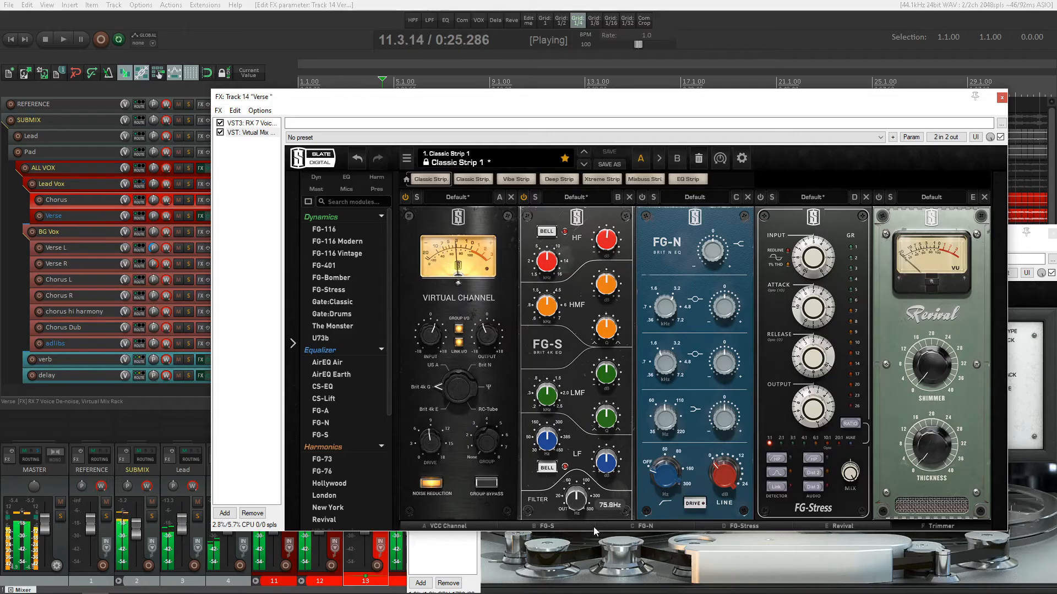
pyautogui.press('space')
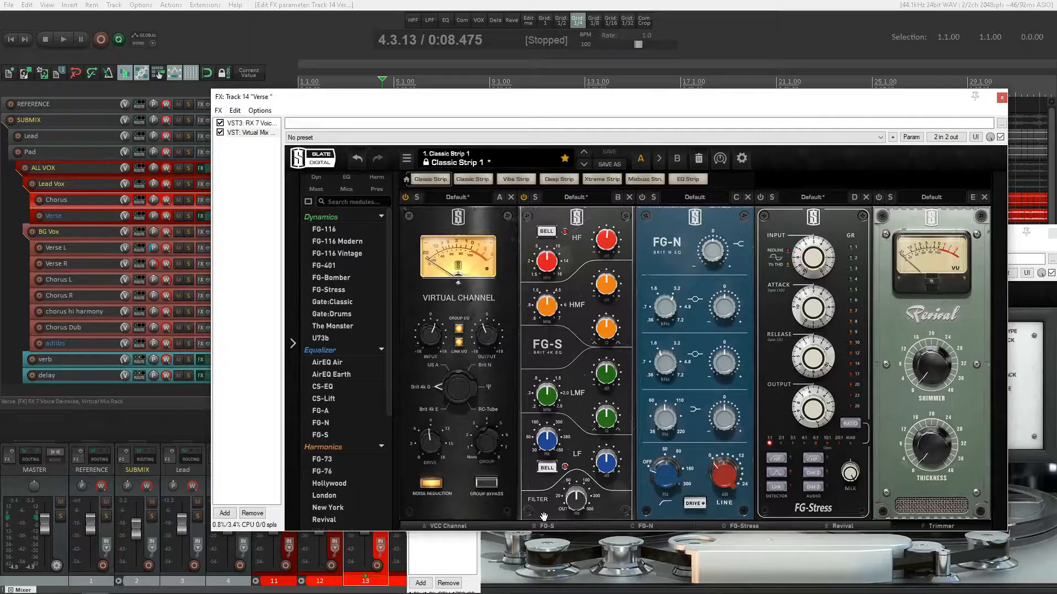
# Set the FG-S high-frequency band to a 2.36 dB boost with its frequency at about 6.23 kHz.
pyautogui.moveTo(569, 496)
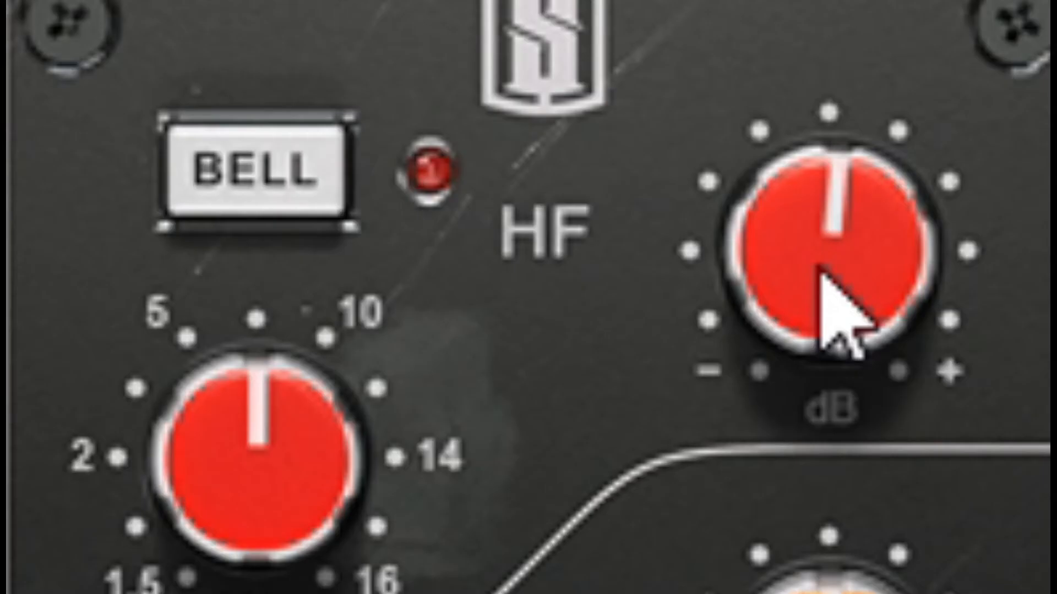
pyautogui.moveTo(823, 264); pyautogui.dragTo(858, 185)
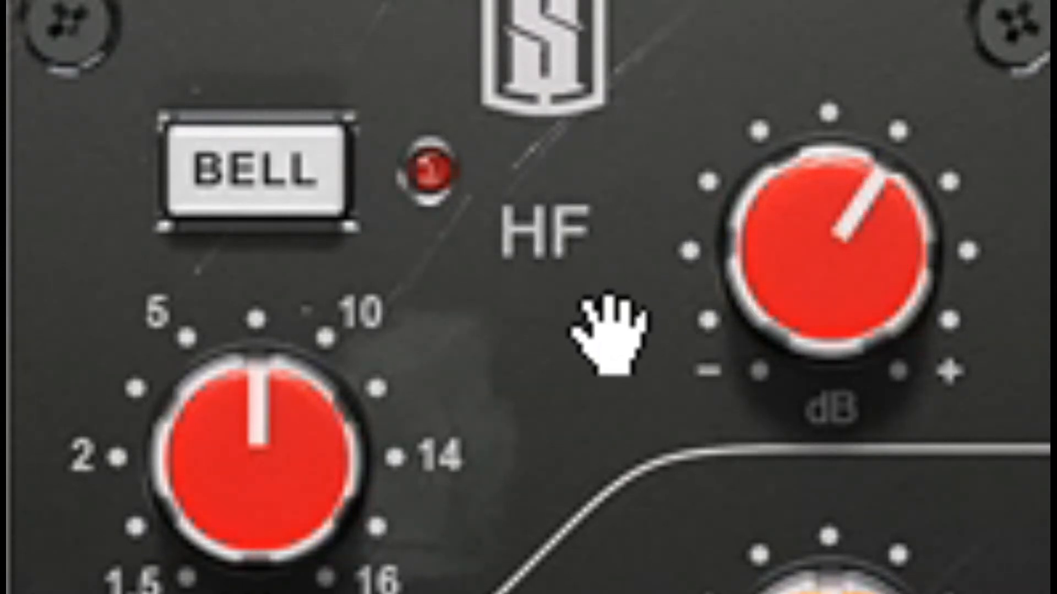
pyautogui.moveTo(835, 321)
pyautogui.mouseDown()
pyautogui.moveTo(842, 337)
pyautogui.moveTo(853, 325)
pyautogui.mouseUp()
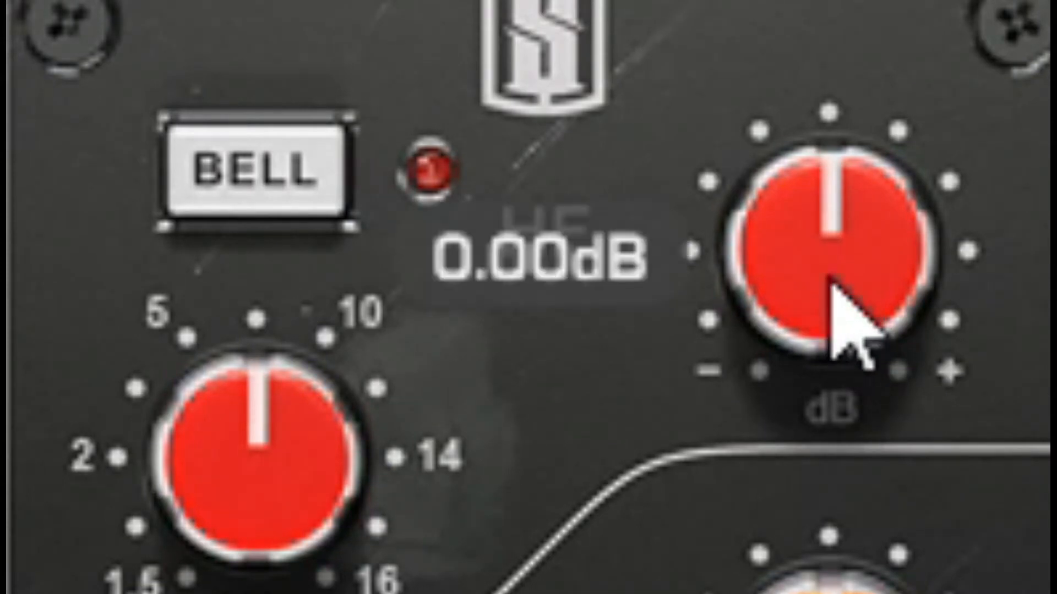
pyautogui.moveTo(831, 286); pyautogui.dragTo(783, 135)
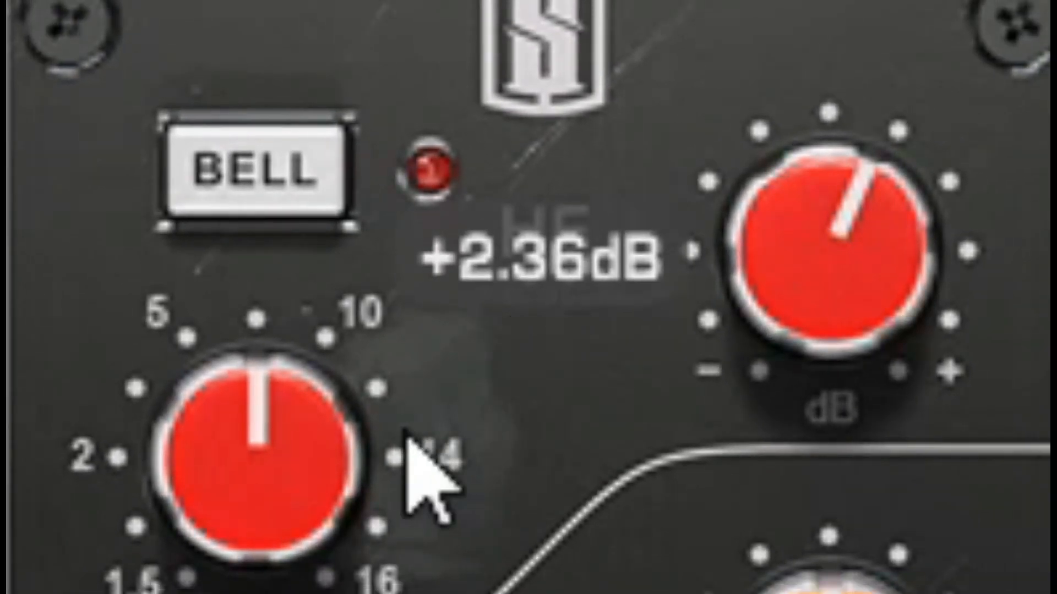
pyautogui.moveTo(283, 443)
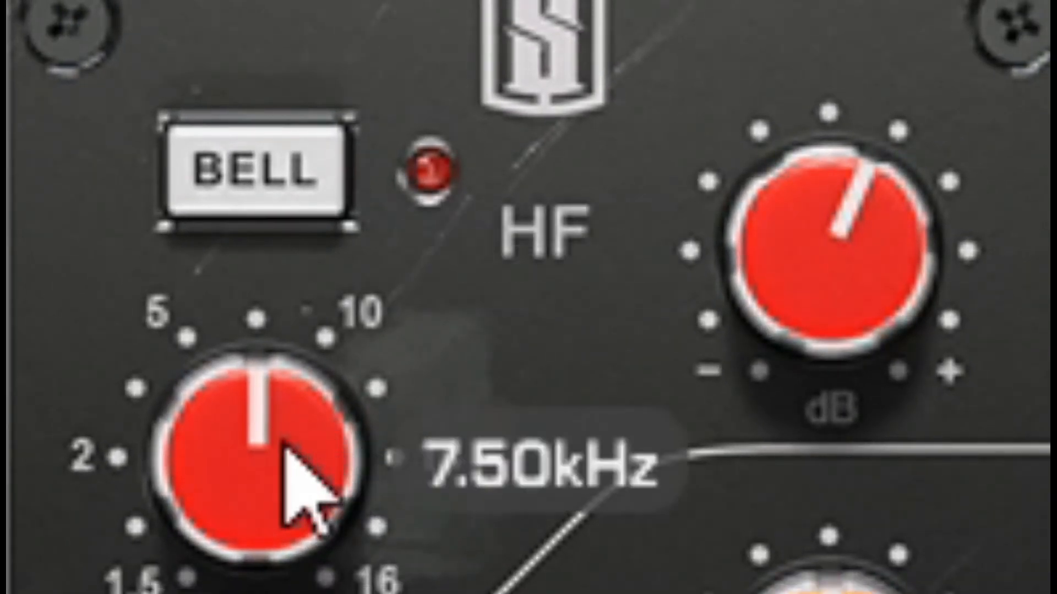
pyautogui.moveTo(283, 447); pyautogui.dragTo(270, 490)
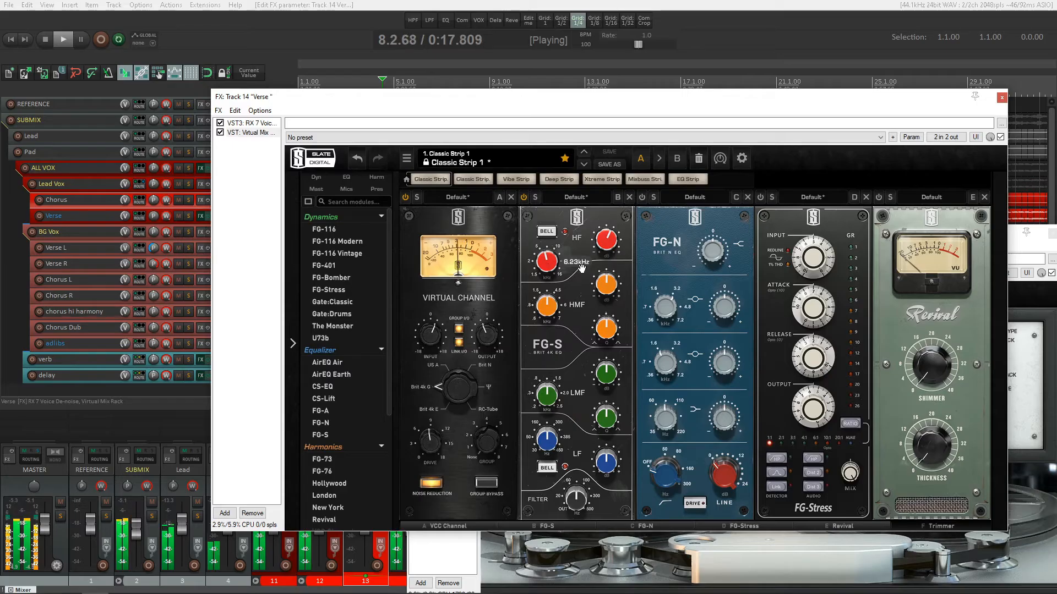
# Raise the FG-S HMF band's gain, shift its frequency to about 2.02 kHz, and set its Q to 1.47.
pyautogui.moveTo(600, 289)
pyautogui.moveTo(600, 289); pyautogui.dragTo(592, 263)
pyautogui.moveTo(551, 304)
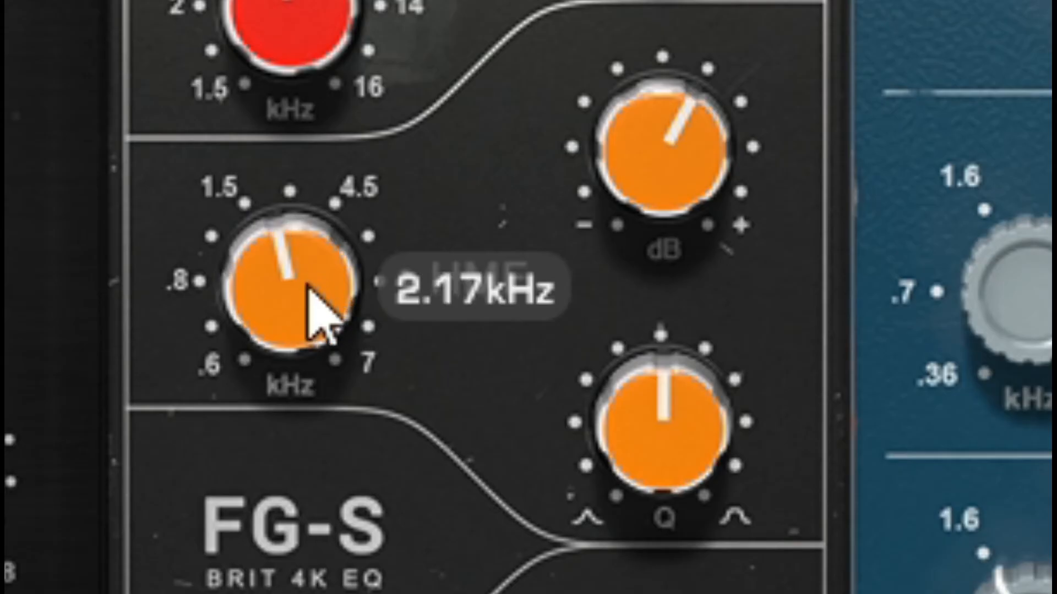
pyautogui.moveTo(309, 282)
pyautogui.mouseDown()
pyautogui.moveTo(302, 274)
pyautogui.moveTo(299, 297)
pyautogui.moveTo(312, 283)
pyautogui.moveTo(315, 298)
pyautogui.mouseUp()
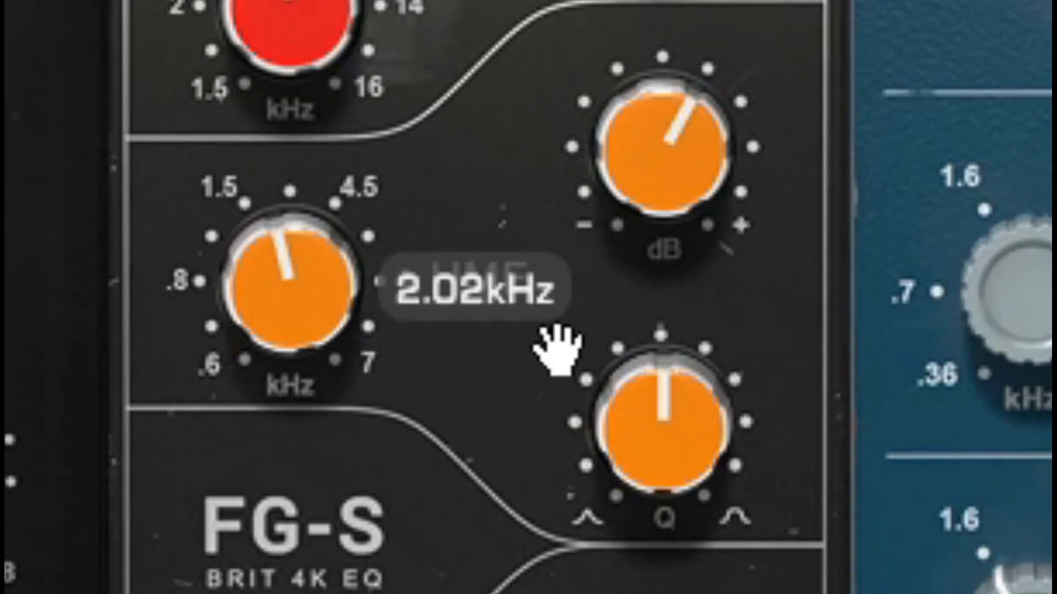
pyautogui.moveTo(694, 448); pyautogui.dragTo(693, 430)
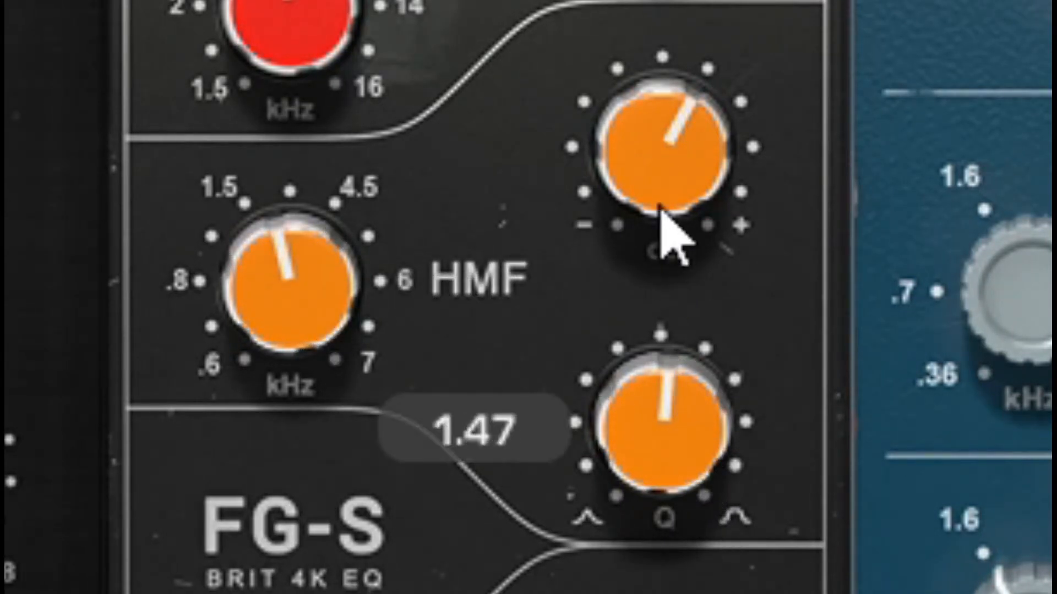
# Boost the HMF band to 7.74 dB, sweep its frequency down to about 1.37 kHz, and readjust its gain and frequency.
pyautogui.moveTo(660, 172); pyautogui.dragTo(653, 39)
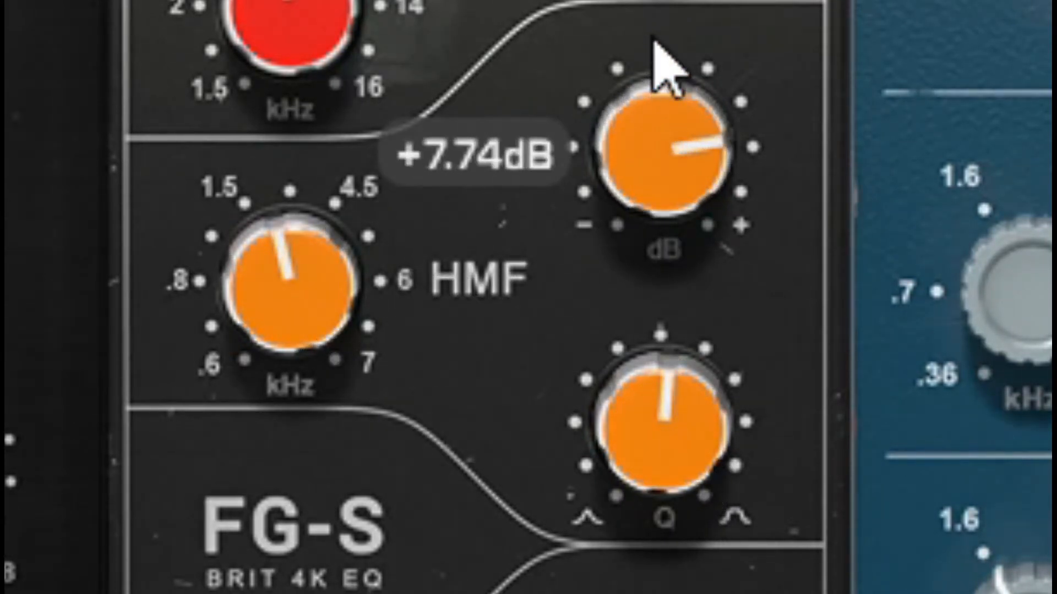
pyautogui.moveTo(263, 278); pyautogui.dragTo(266, 339)
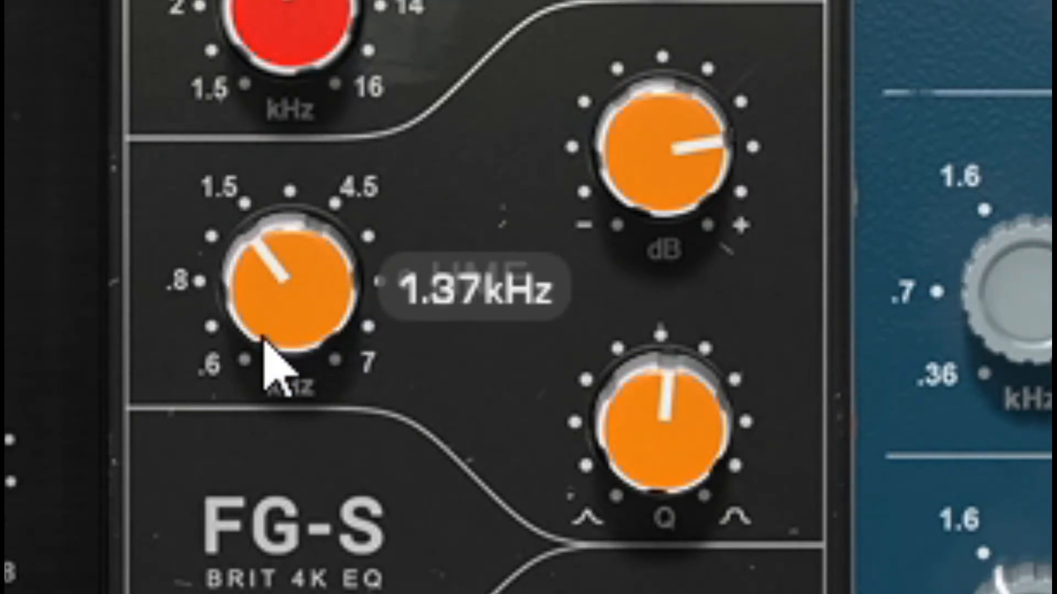
pyautogui.moveTo(685, 212); pyautogui.dragTo(625, 250)
pyautogui.moveTo(337, 265); pyautogui.dragTo(336, 246)
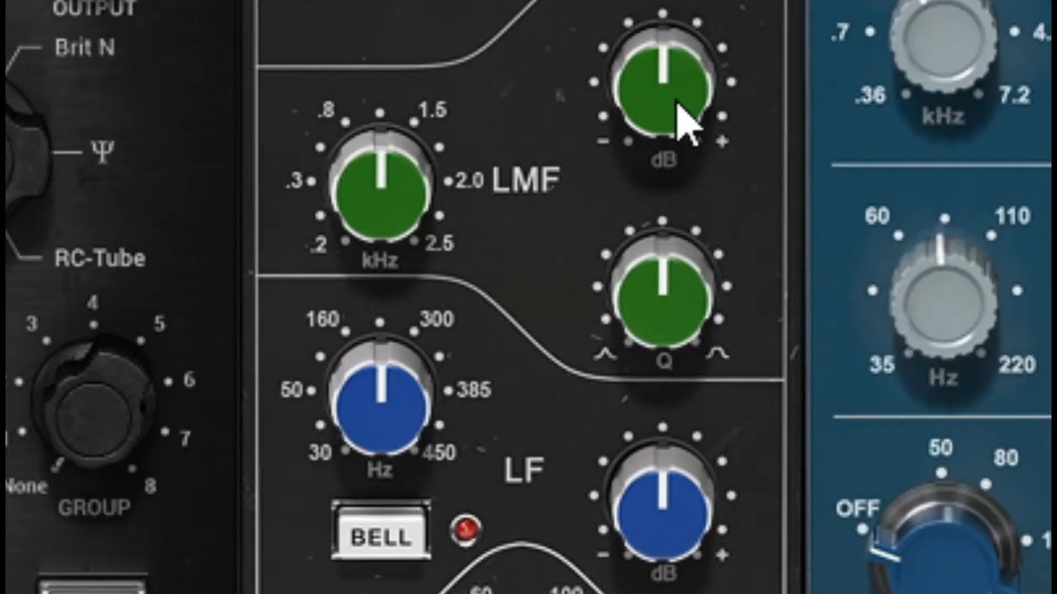
# Sweep the boosted LMF band to 253 Hz with its Q at minimum, and set its gain to -0.92 dB.
pyautogui.moveTo(684, 118); pyautogui.dragTo(669, 28)
pyautogui.moveTo(658, 344); pyautogui.dragTo(638, 581)
pyautogui.moveTo(405, 190)
pyautogui.moveTo(404, 190); pyautogui.dragTo(406, 447)
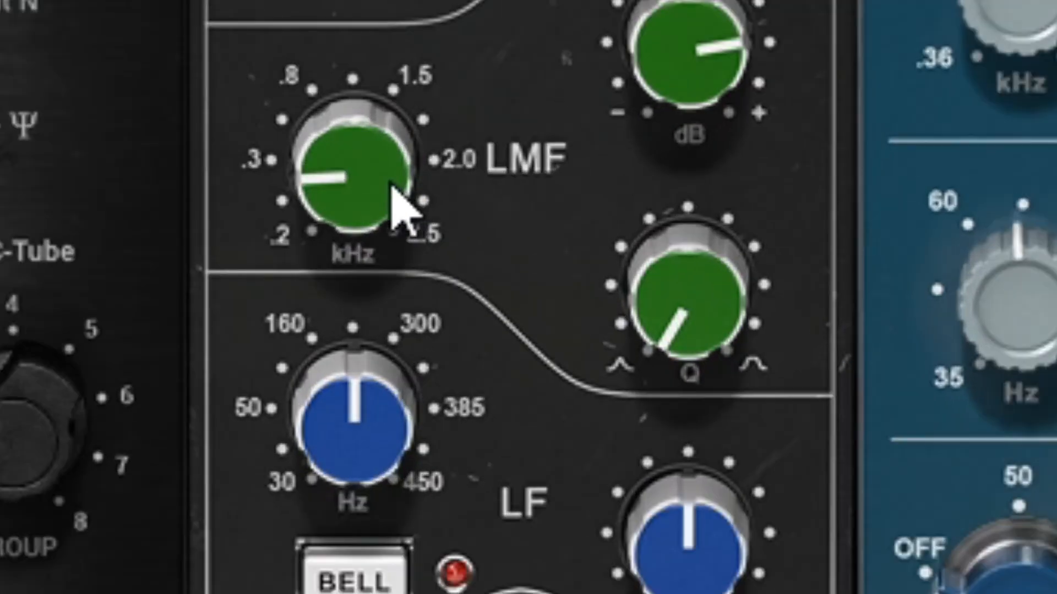
pyautogui.moveTo(391, 186); pyautogui.dragTo(373, 236)
pyautogui.moveTo(740, 68)
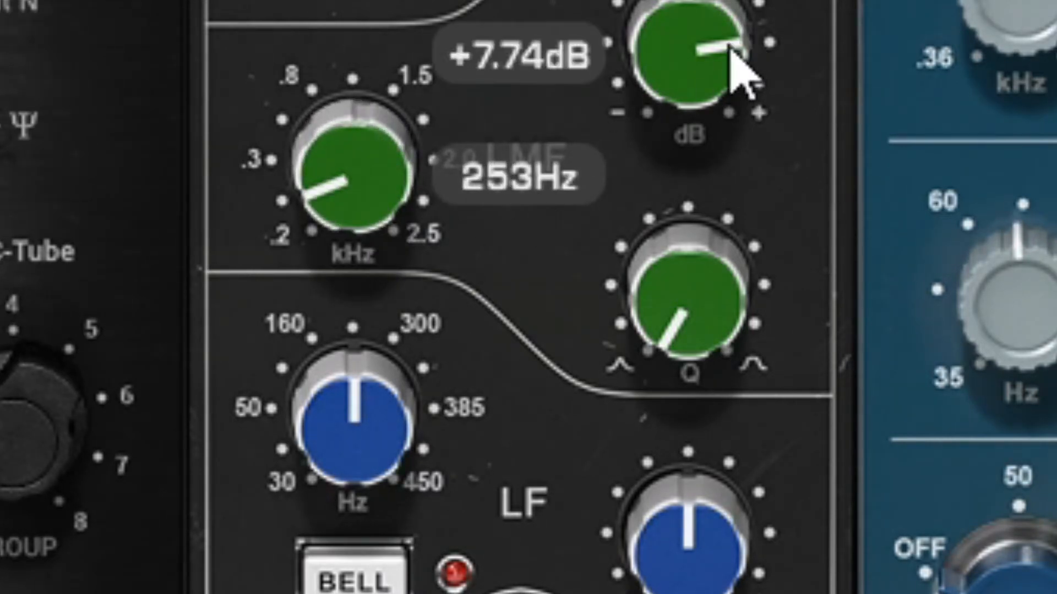
pyautogui.moveTo(740, 69); pyautogui.dragTo(693, 192)
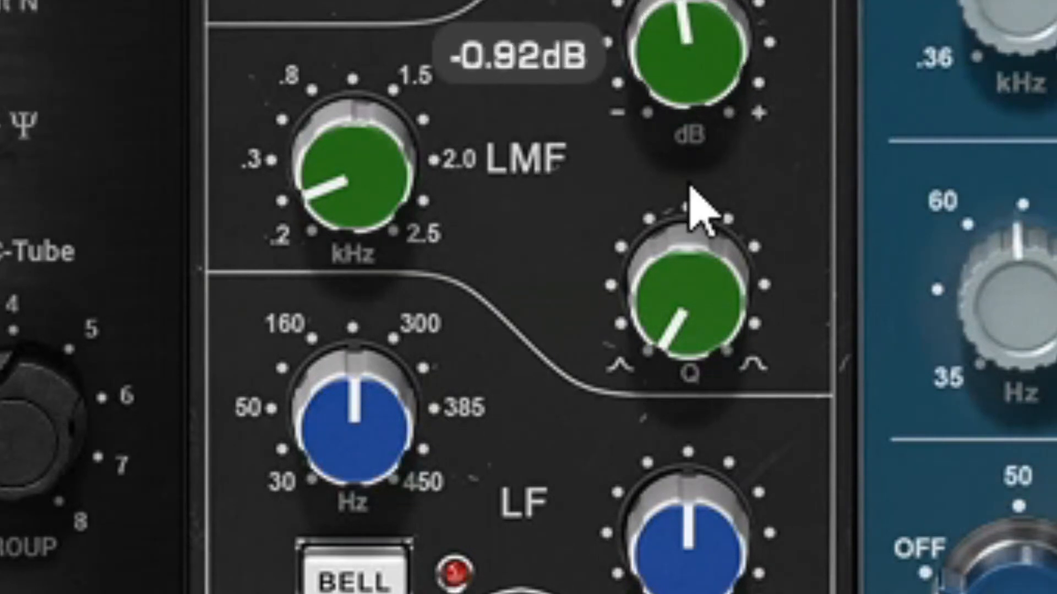
# Boost the FG-S LF band by 2.76 dB, and sweep its frequency down to 64.2 Hz and back up.
pyautogui.moveTo(713, 578)
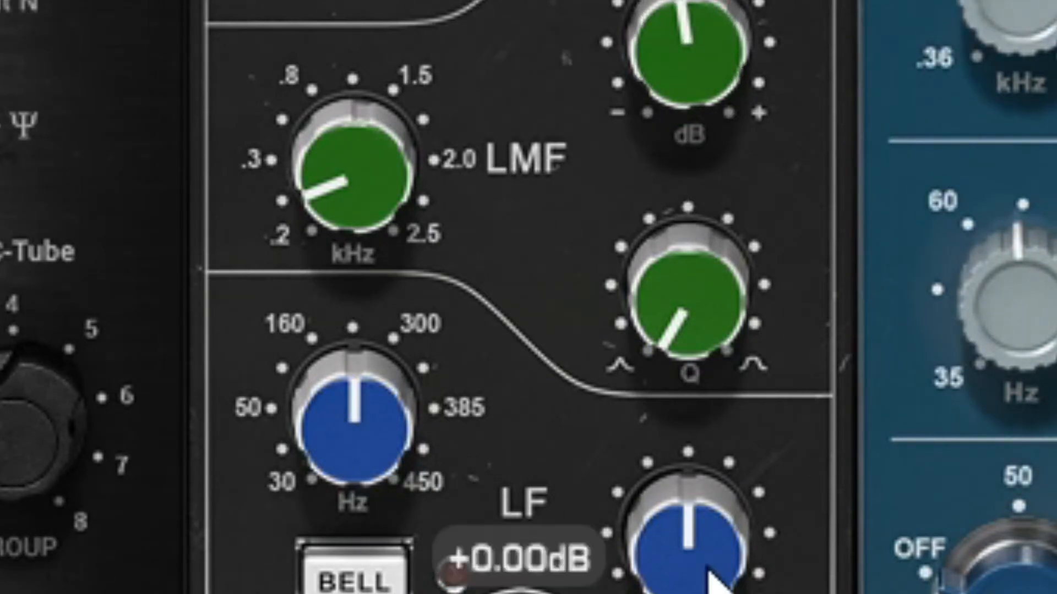
pyautogui.moveTo(713, 577); pyautogui.dragTo(689, 479)
pyautogui.moveTo(330, 522); pyautogui.dragTo(333, 593)
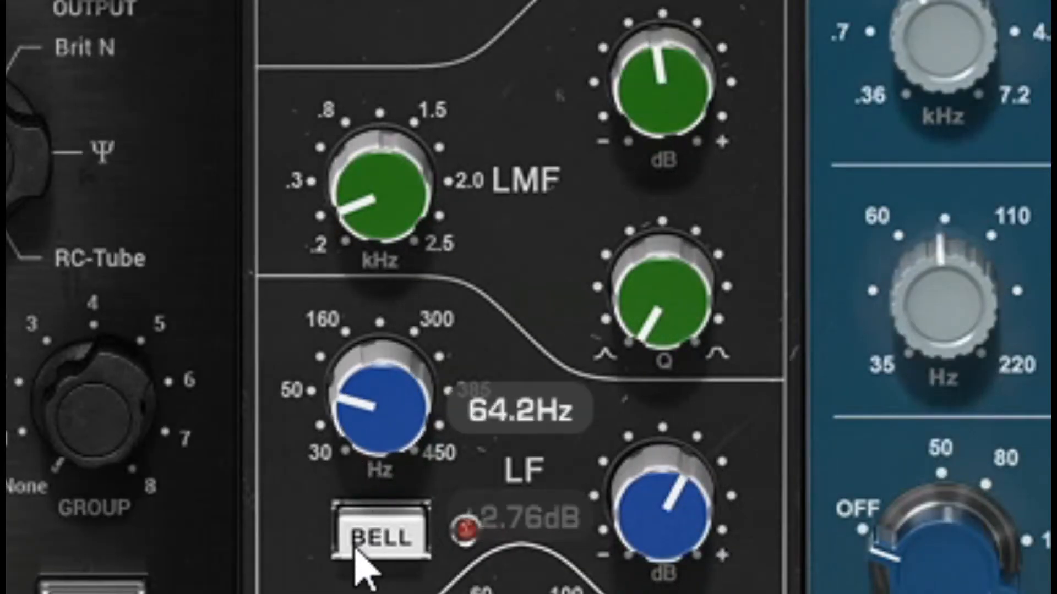
pyautogui.moveTo(354, 548); pyautogui.dragTo(386, 480)
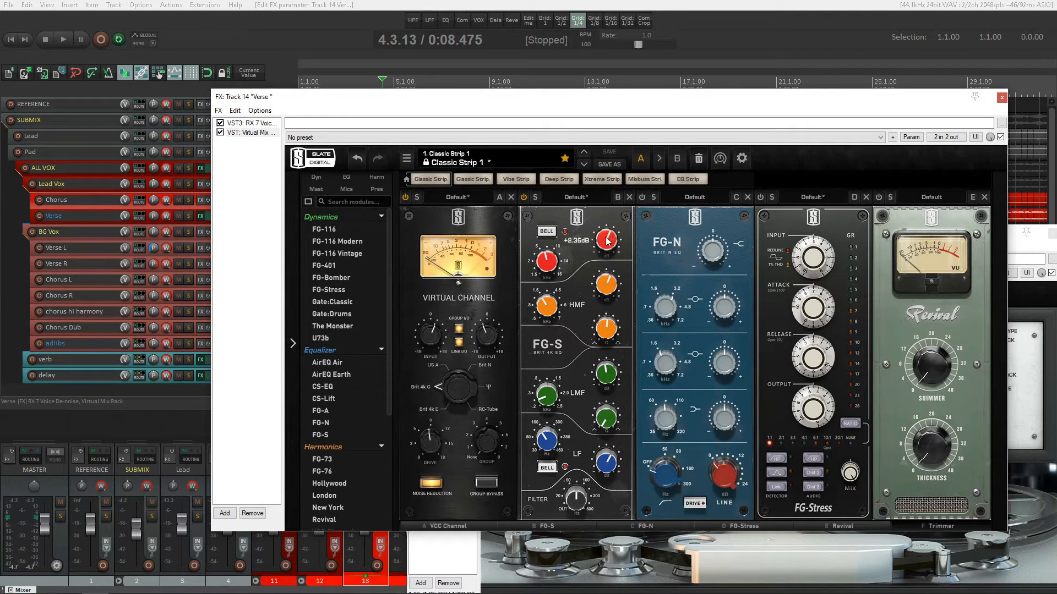
pyautogui.moveTo(549, 265)
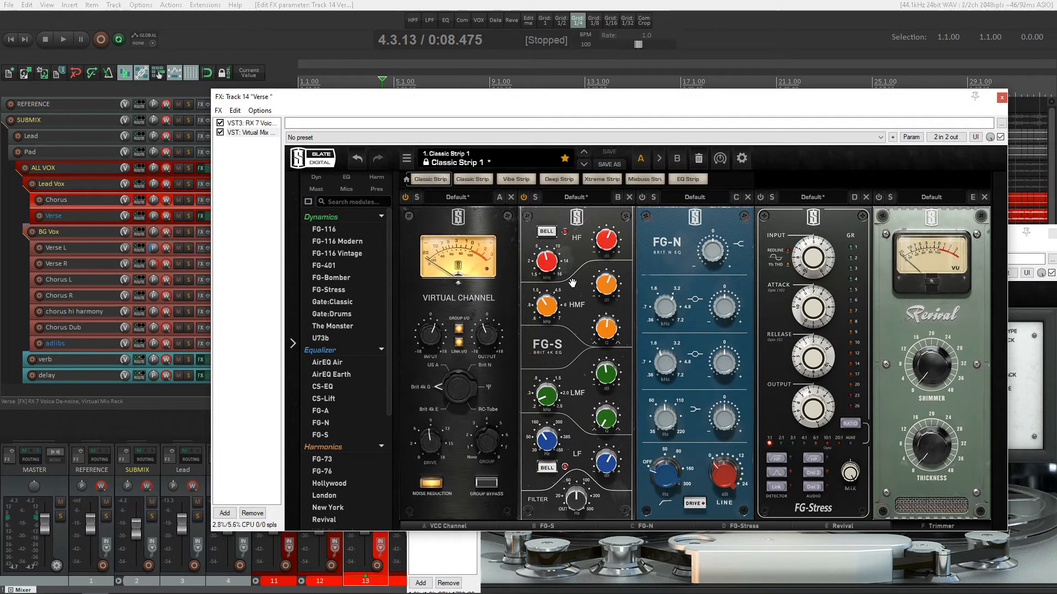
pyautogui.moveTo(607, 285)
pyautogui.moveTo(612, 379)
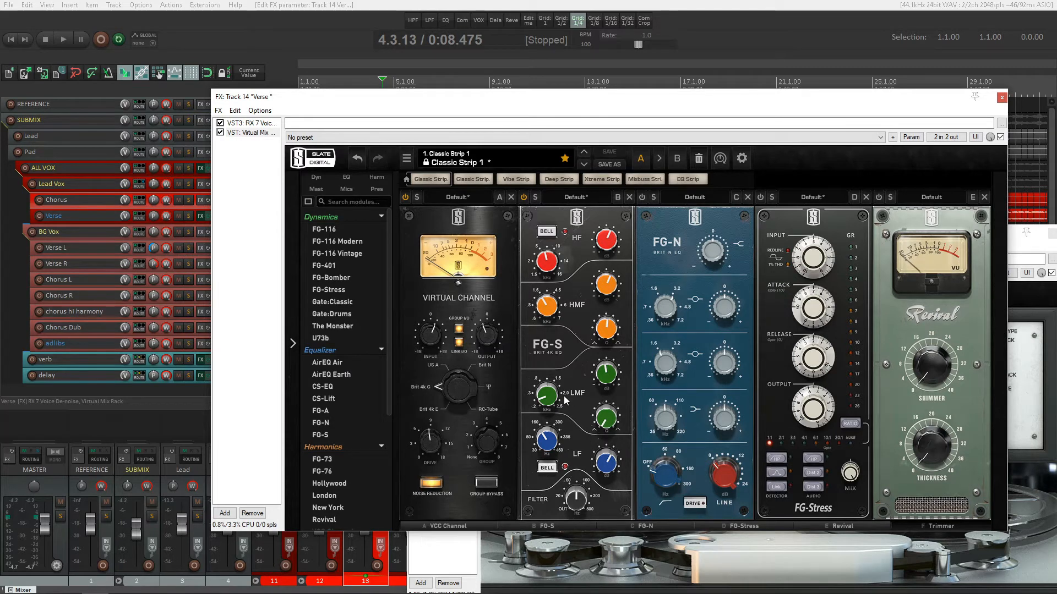
# Fine-tune the FG-N high-shelf gain by ear while playing the verse, and stop playback.
pyautogui.moveTo(615, 471)
pyautogui.moveTo(712, 249)
pyautogui.moveTo(713, 249); pyautogui.dragTo(715, 246)
pyautogui.moveTo(709, 259); pyautogui.dragTo(712, 242)
pyautogui.press('space')
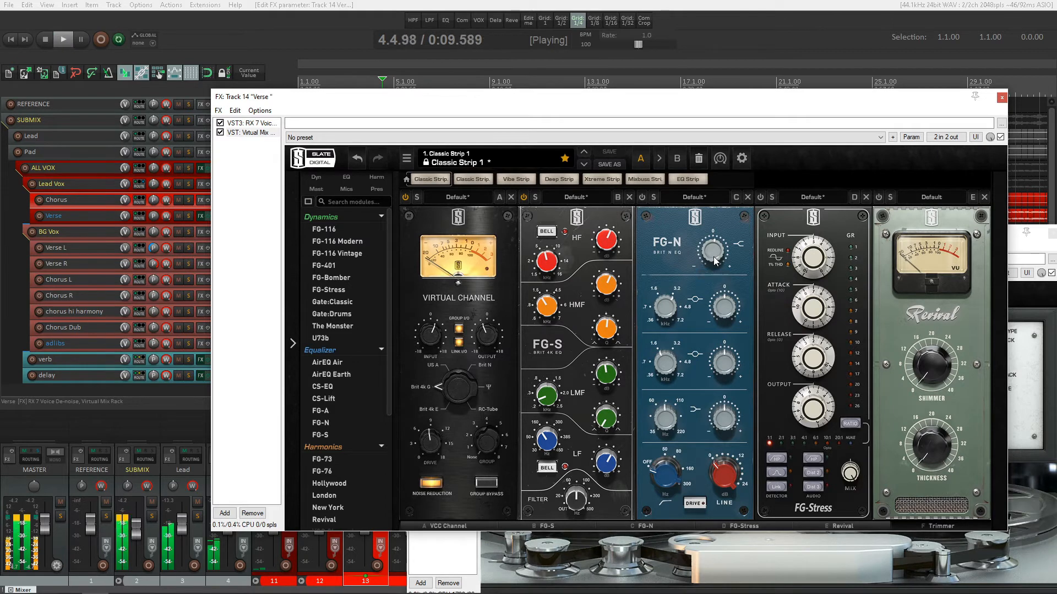
pyautogui.moveTo(713, 257); pyautogui.dragTo(712, 251)
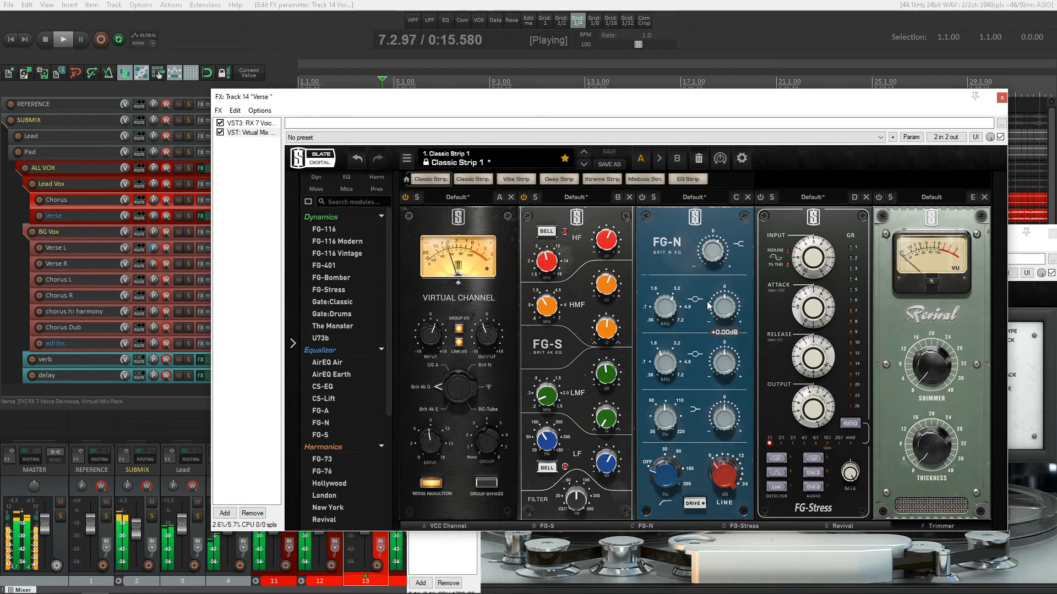
pyautogui.press('space')
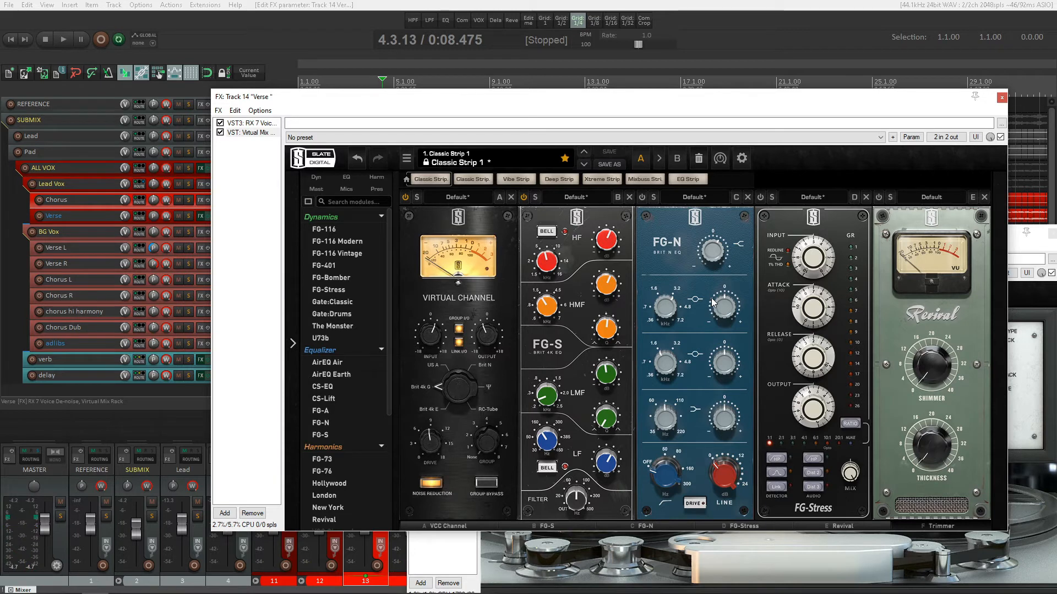
# Set the FG-N upper mid band to about 5.08 kHz with a 2.21 dB boost during playback.
pyautogui.moveTo(672, 308)
pyautogui.moveTo(673, 301)
pyautogui.press('space')
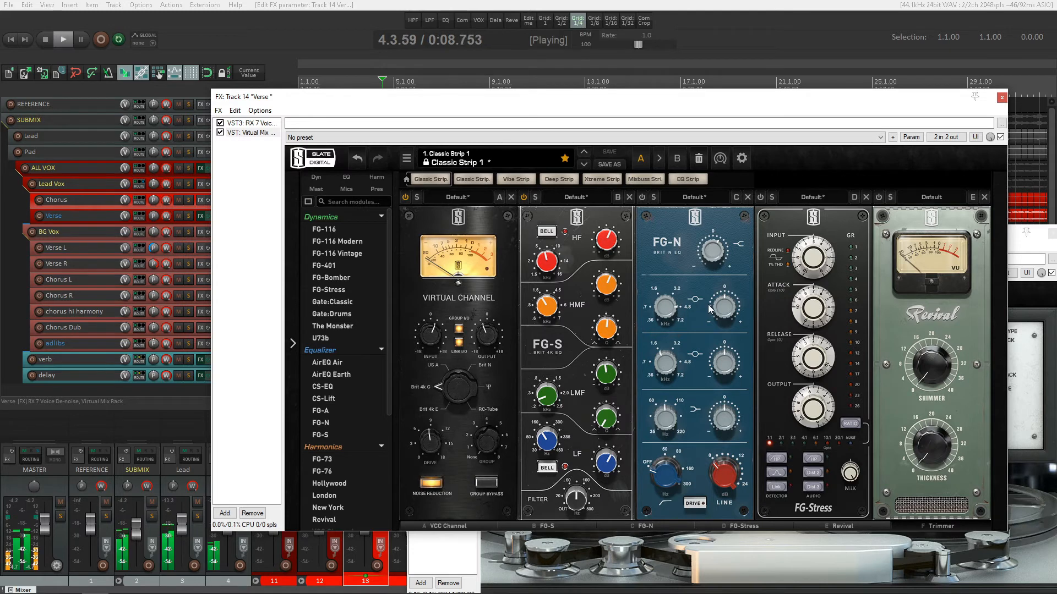
pyautogui.moveTo(728, 300)
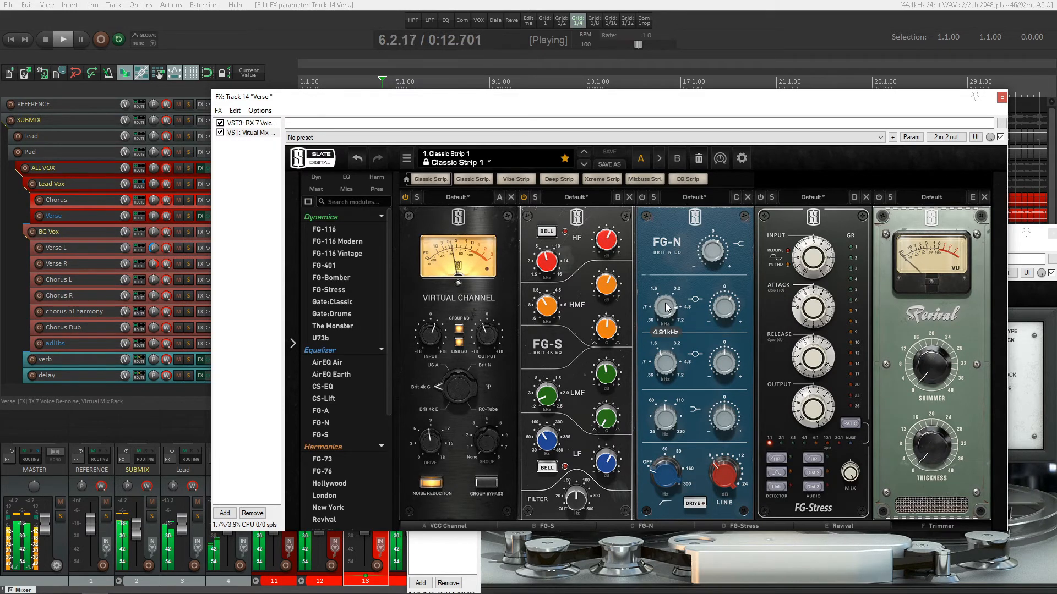
pyautogui.moveTo(665, 303)
pyautogui.mouseDown()
pyautogui.moveTo(662, 326)
pyautogui.moveTo(668, 304)
pyautogui.mouseUp()
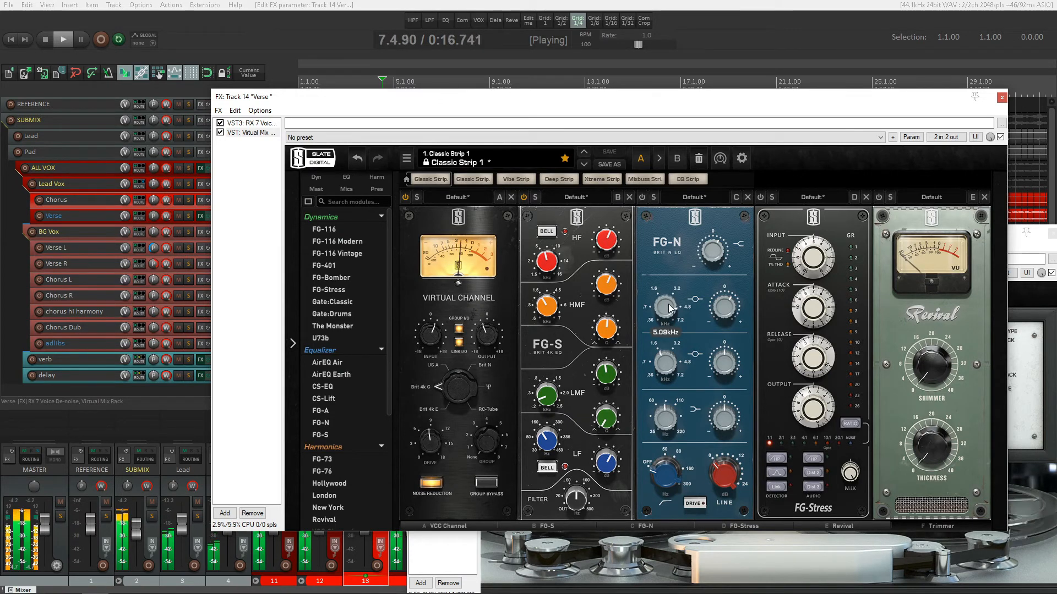
pyautogui.moveTo(728, 307)
pyautogui.scroll(3, 728, 307)
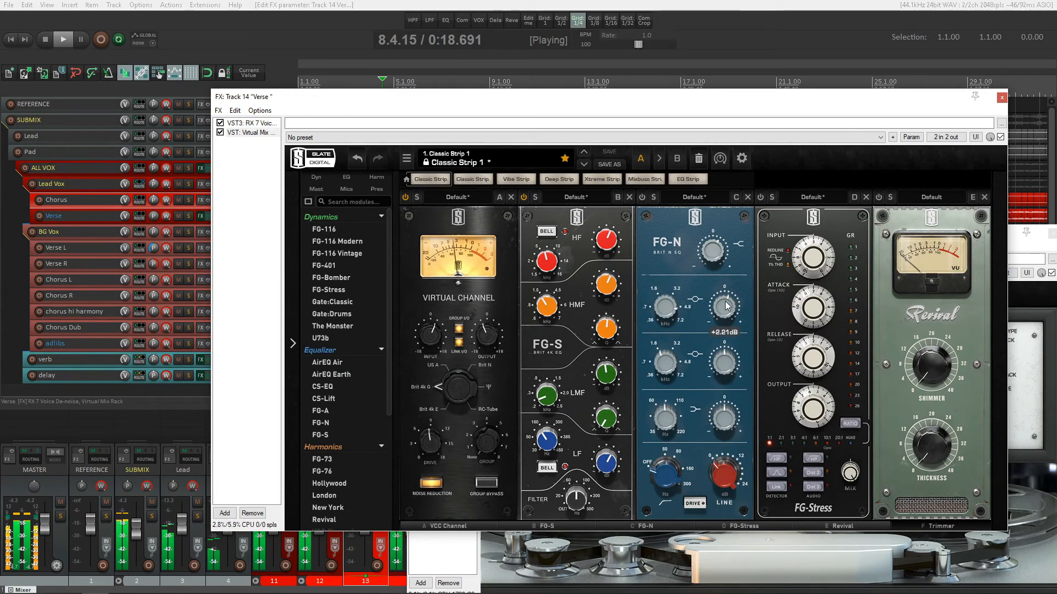
# Set the FG-N lower mid band's gain to about +0.47 dB and stop playback.
pyautogui.moveTo(721, 361)
pyautogui.mouseDown()
pyautogui.moveTo(717, 342)
pyautogui.moveTo(667, 337)
pyautogui.moveTo(667, 359)
pyautogui.moveTo(715, 371)
pyautogui.mouseUp()
pyautogui.moveTo(719, 369)
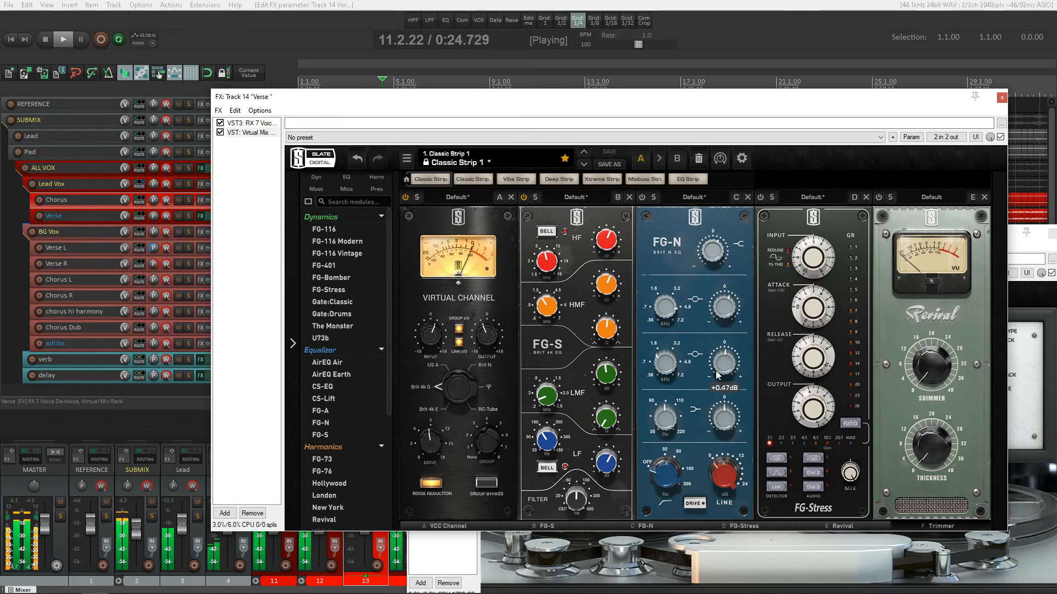
pyautogui.press('space')
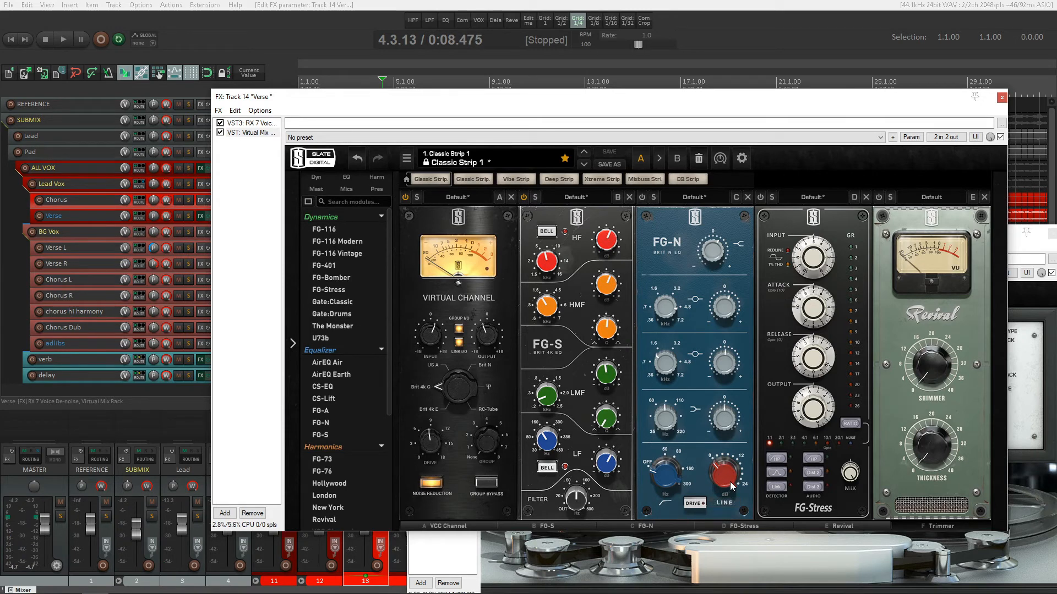
# Raise the FG-N Line gain to 5.36 dB while listening to the verse, and stop playback.
pyautogui.moveTo(725, 480); pyautogui.dragTo(726, 473)
pyautogui.press('space')
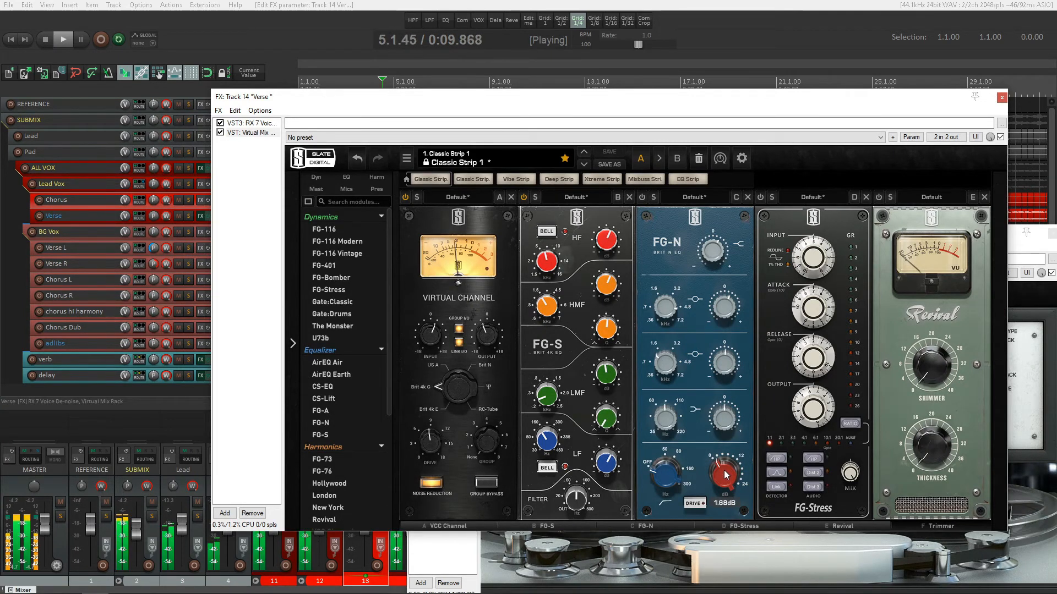
pyautogui.moveTo(726, 476); pyautogui.dragTo(723, 451)
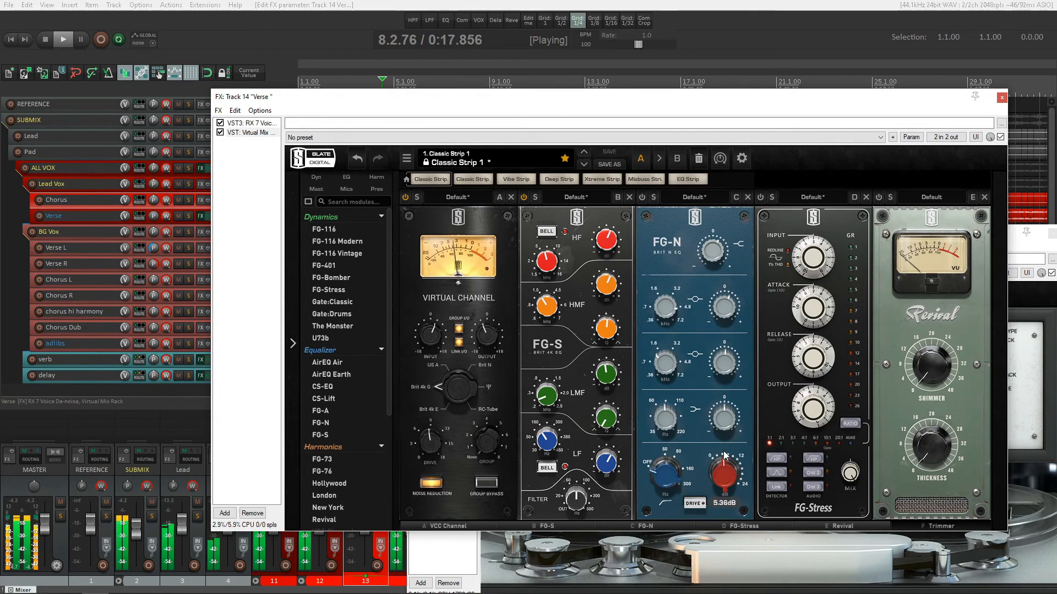
pyautogui.press('space')
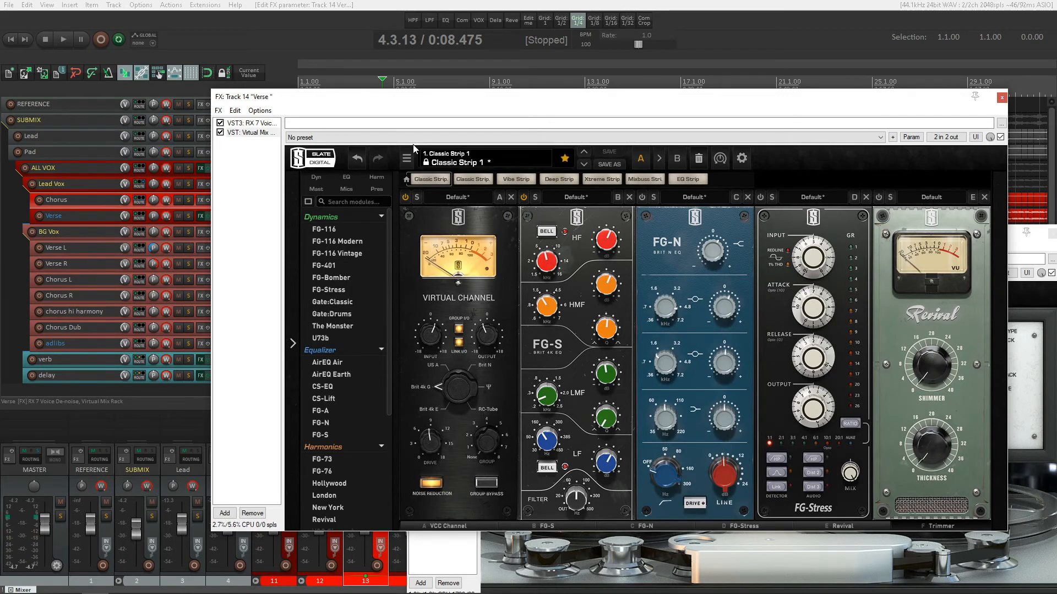
# Solo the Verse track, play it briefly while repositioning the effects window clear of the timeline, and stop playback.
pyautogui.moveTo(397, 97); pyautogui.dragTo(460, 93)
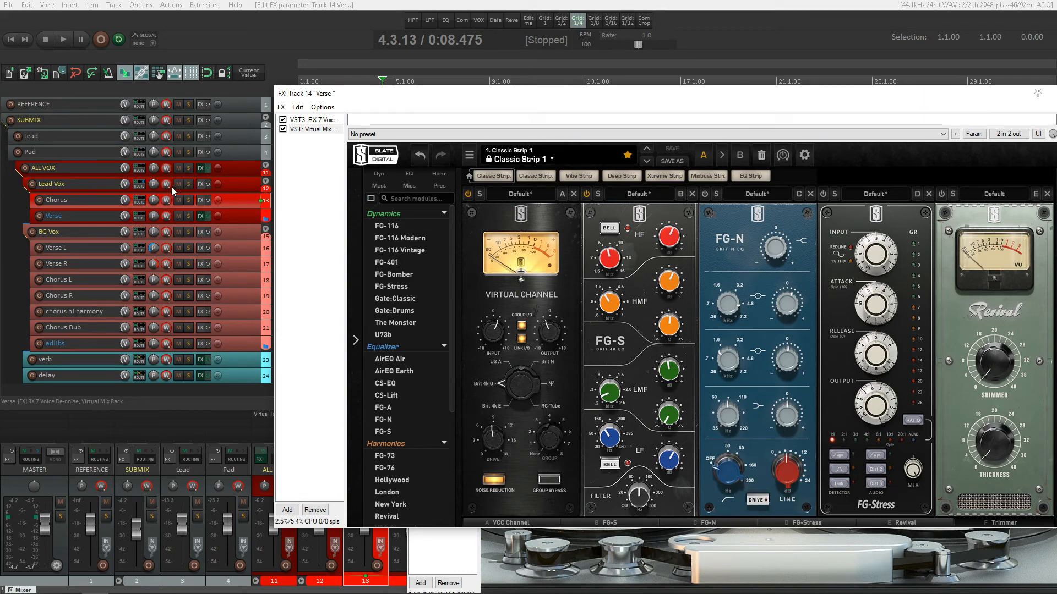
pyautogui.click(189, 216)
pyautogui.press('space')
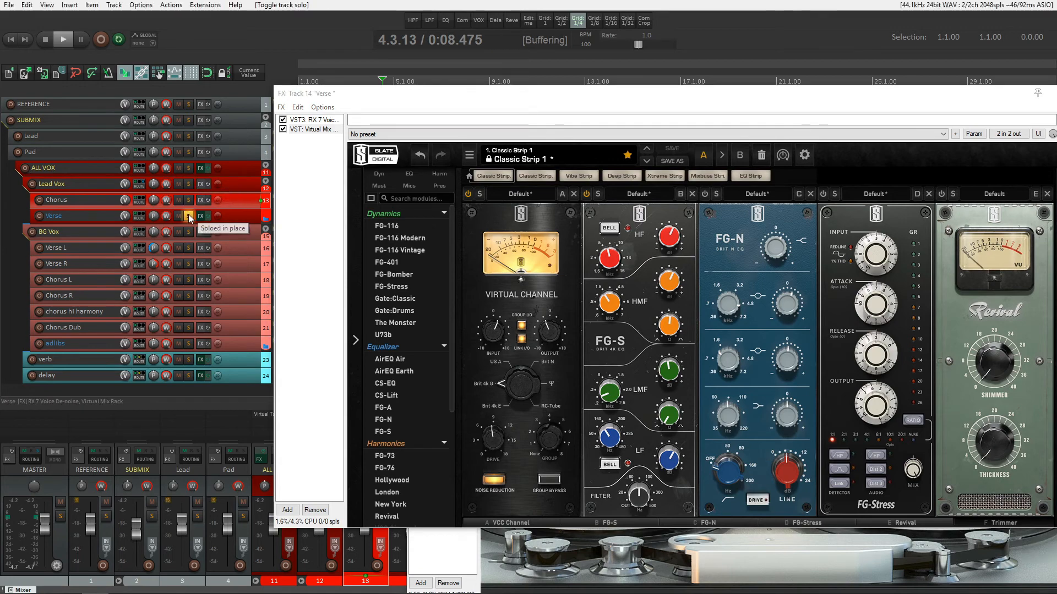
pyautogui.moveTo(391, 92); pyautogui.dragTo(353, 130)
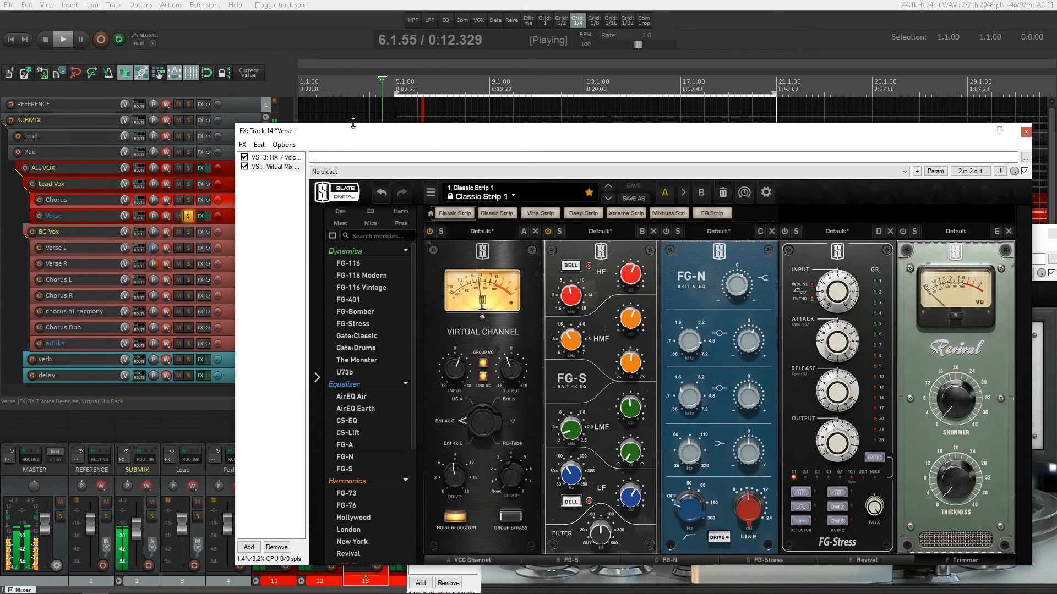
pyautogui.press('space')
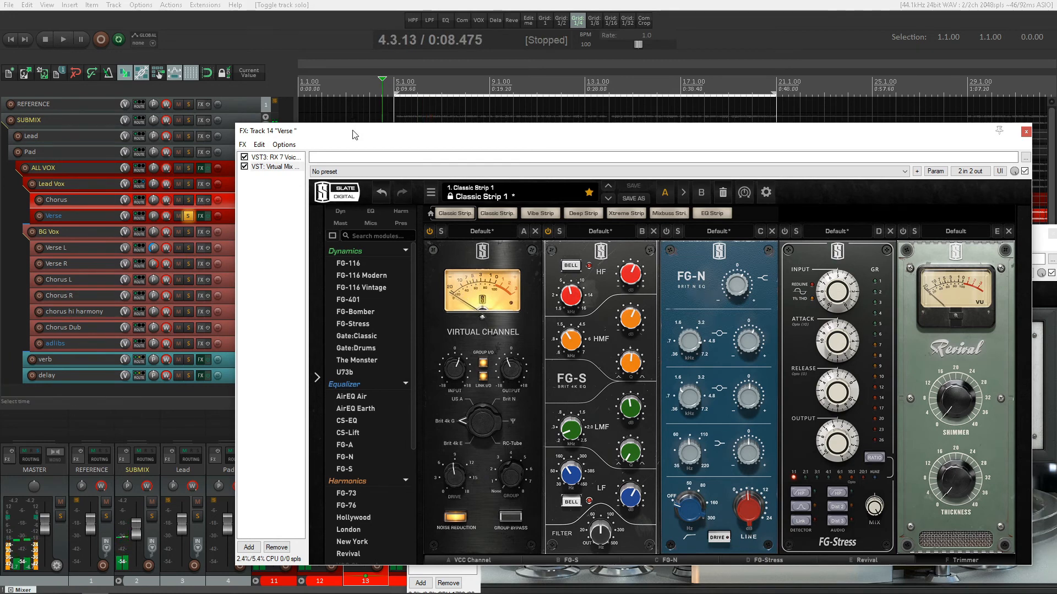